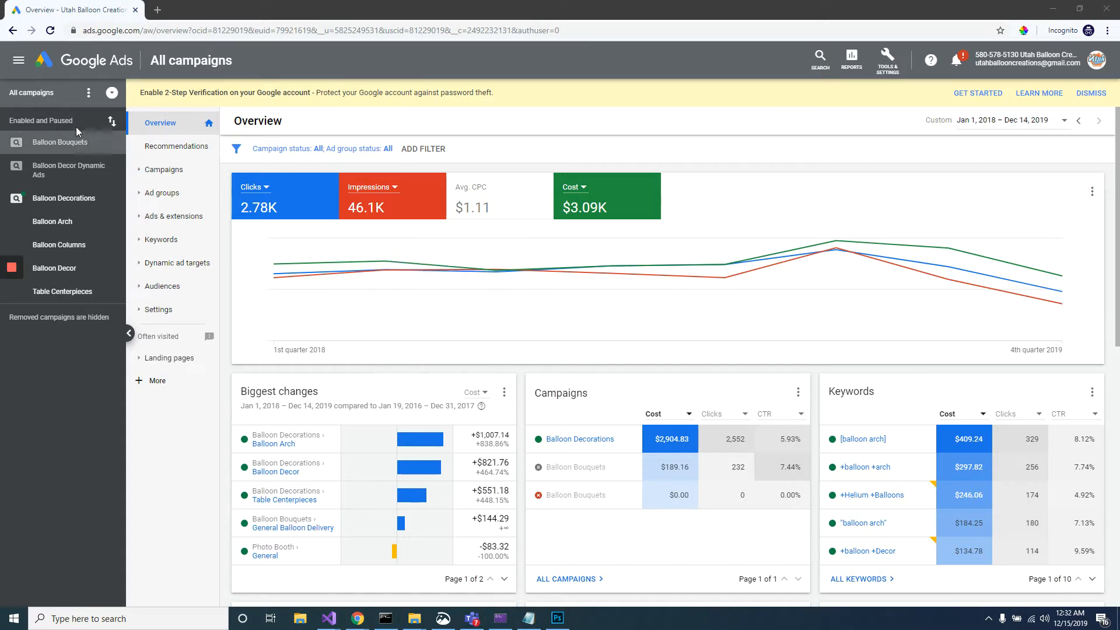
- Open the search keywords of the Balloon Arch ad group in the Balloon Decorations campaign and start adding keywords
{"action": "left_click", "coordinate": [86, 202]}
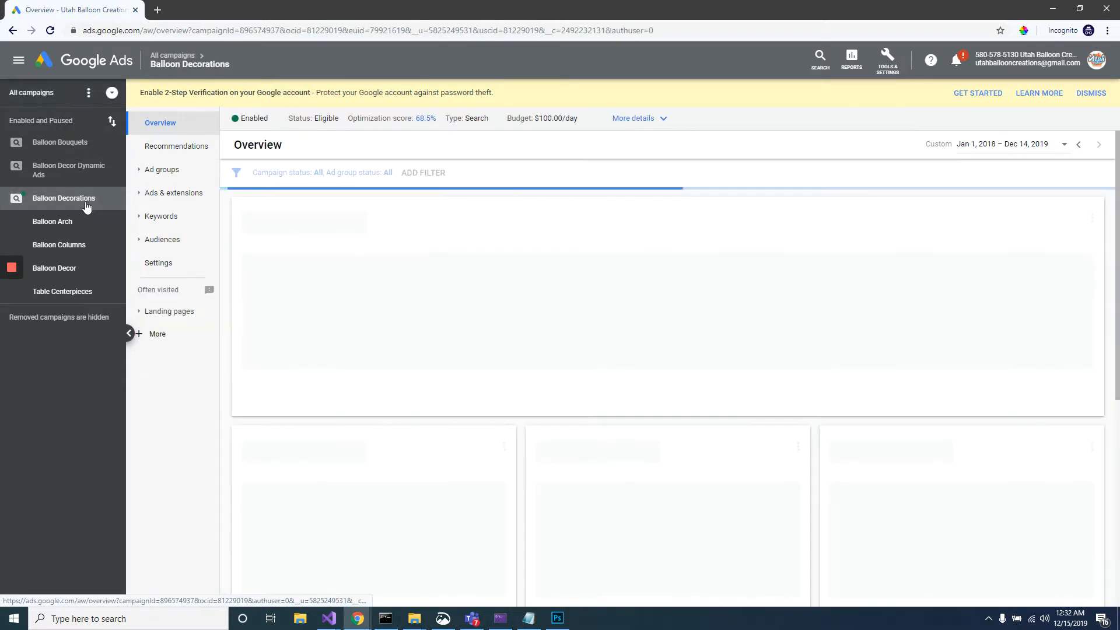
{"action": "left_click", "coordinate": [76, 224]}
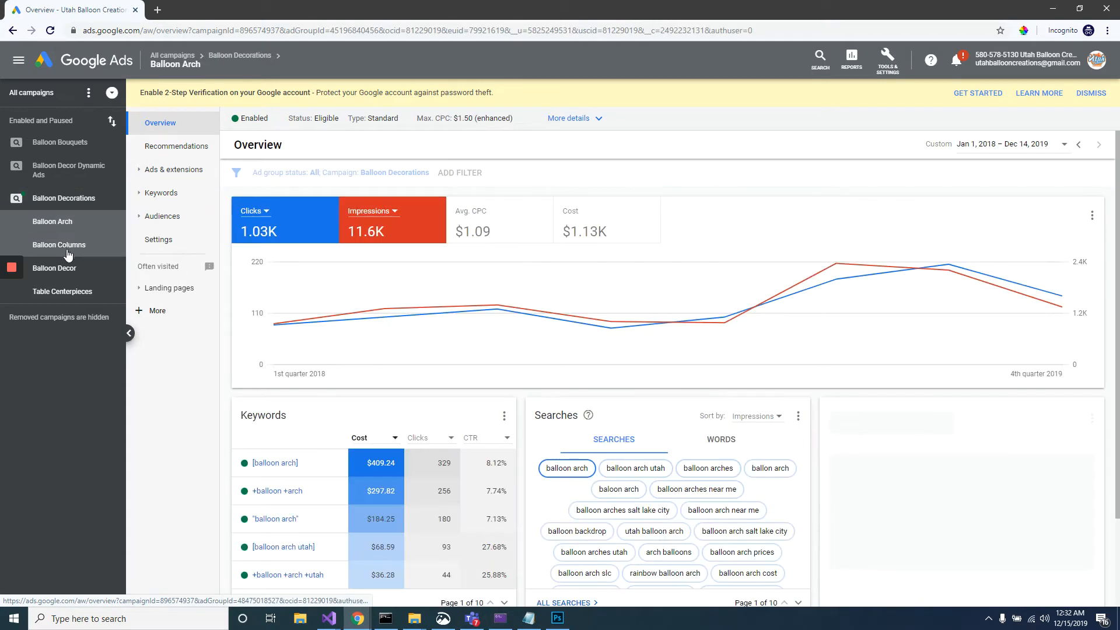
{"action": "left_click", "coordinate": [179, 194]}
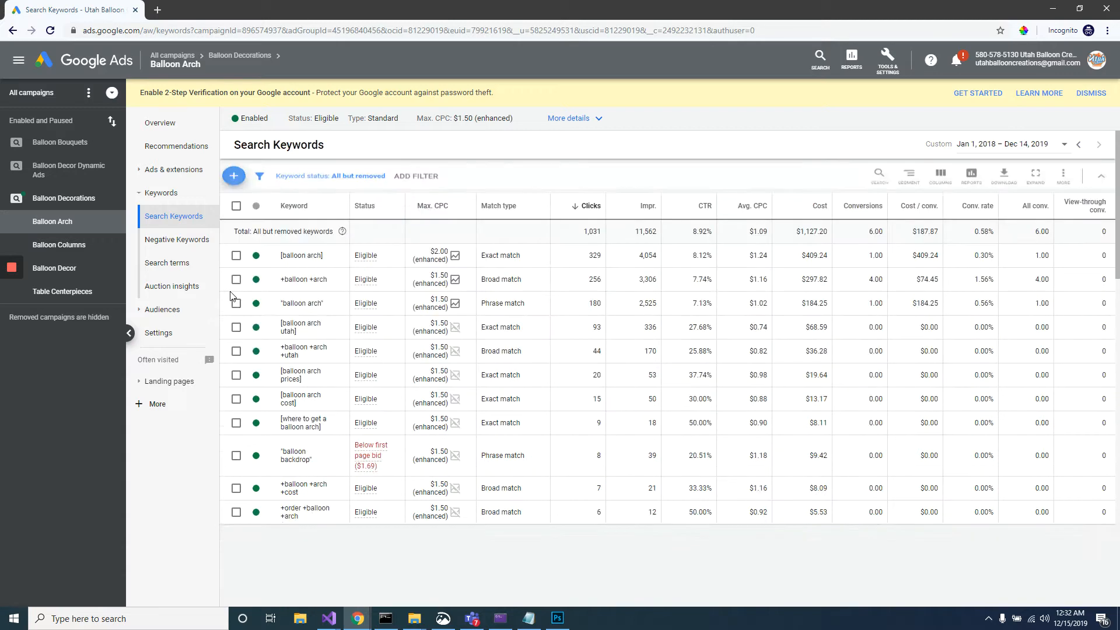
{"action": "left_click", "coordinate": [301, 248]}
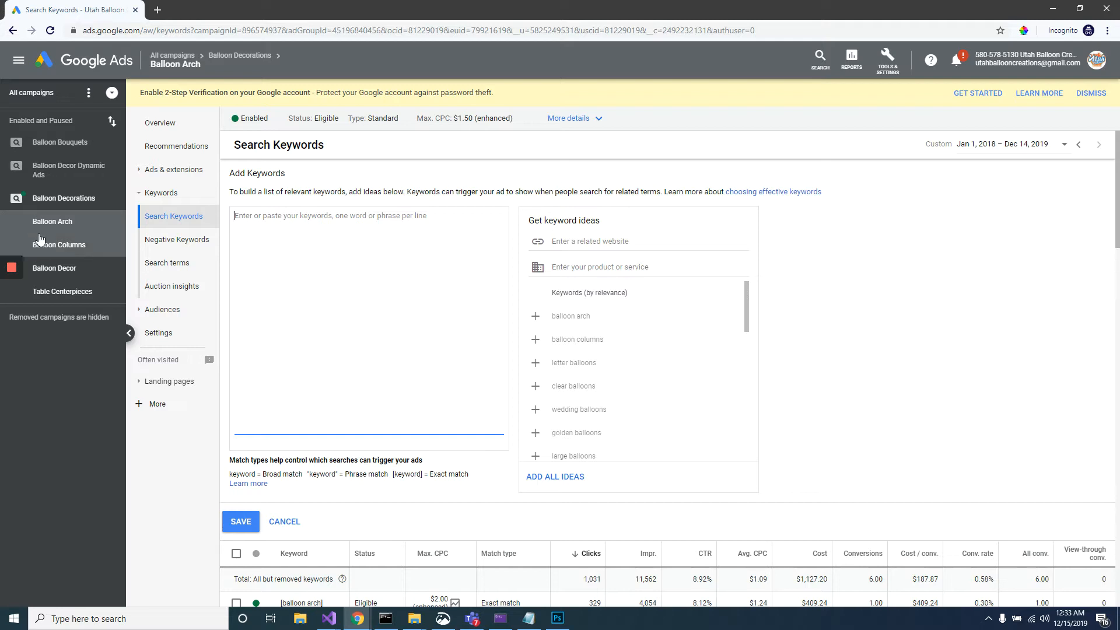
- Enter the broad match keyword balloon arch and the modified broad match keyword +balloon +arch on separate lines
{"action": "mouse_move", "coordinate": [12, 286]}
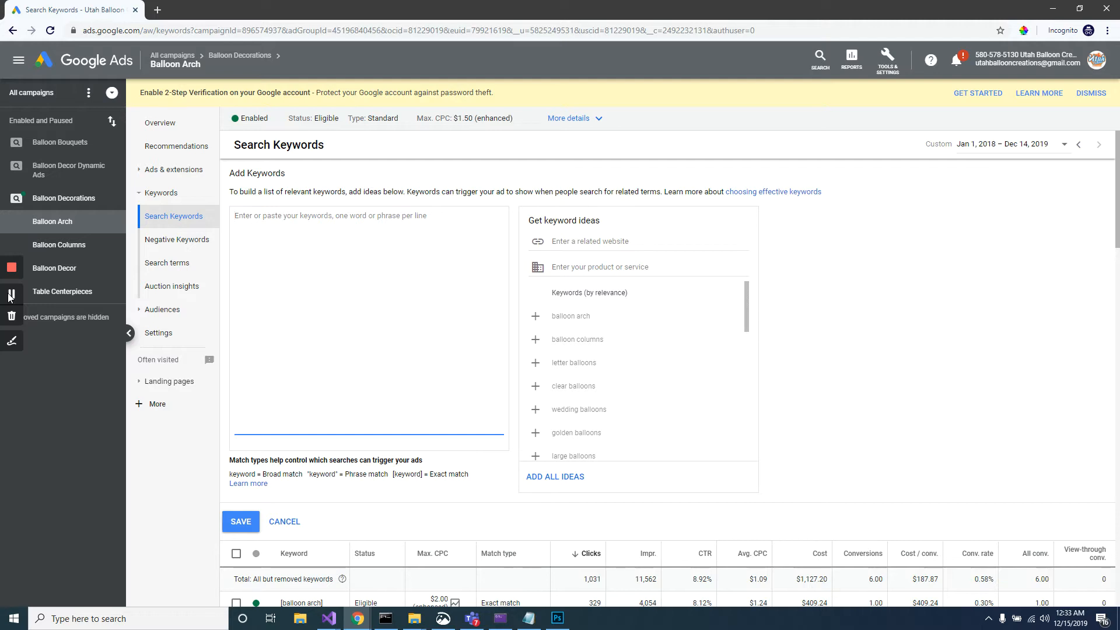
{"action": "type", "text": "balloon"}
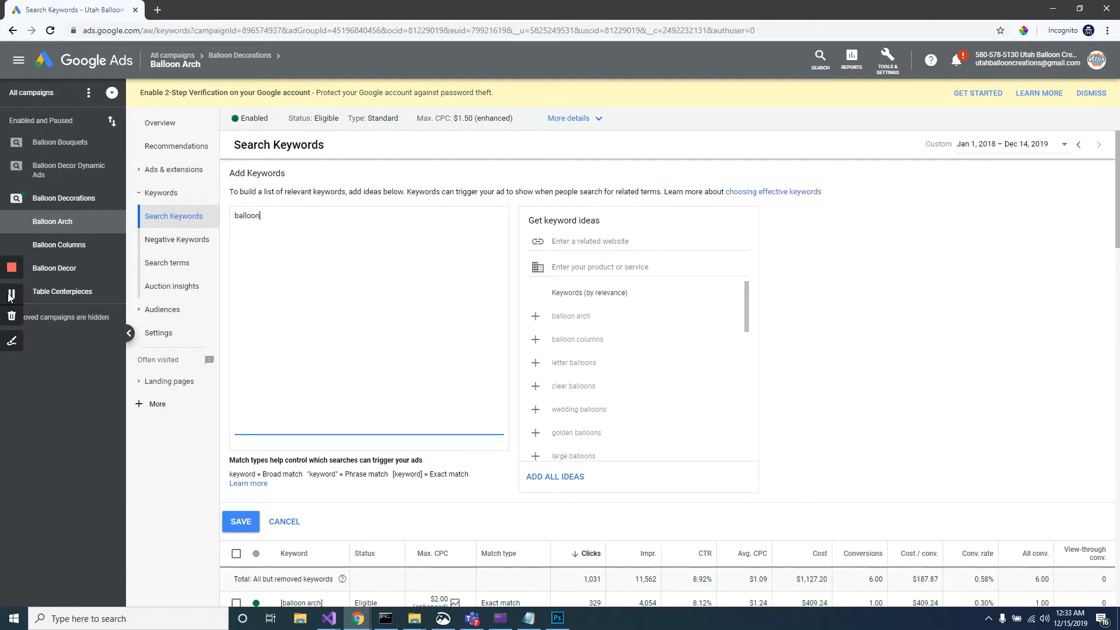
{"action": "type", "text": " arch"}
{"action": "key", "text": "Return"}
{"action": "type", "text": "+balloon +arch"}
{"action": "key", "text": "Delete"}
{"action": "type", "text": "+"}
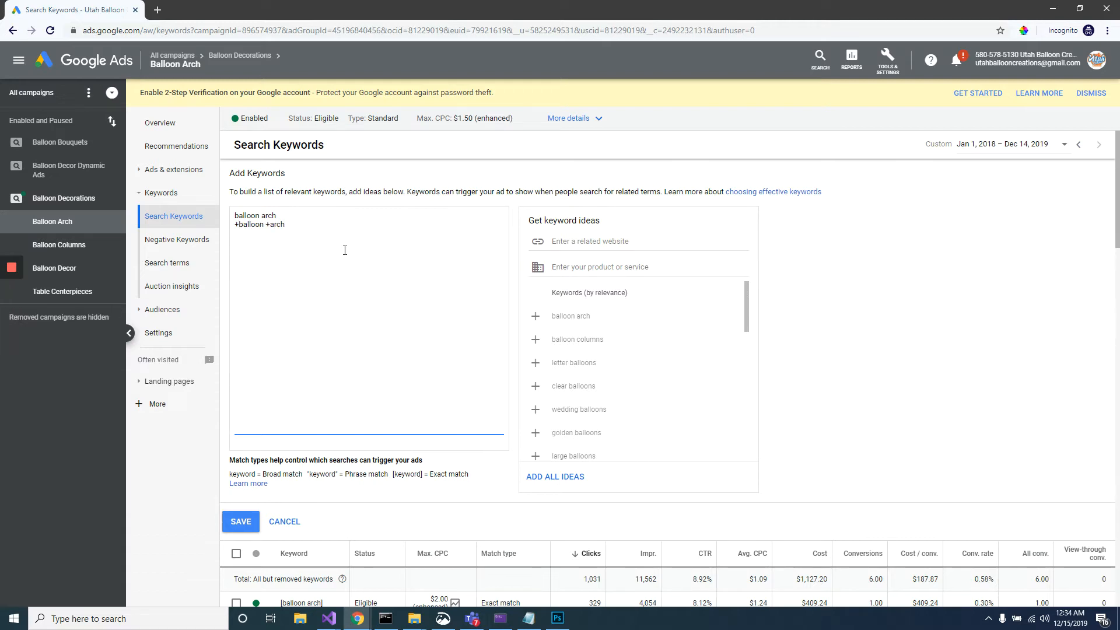
- Examine the +balloon +arch entry against the match type notes and the existing keywords below the form
{"action": "left_click_drag", "start_coordinate": [286, 225], "coordinate": [265, 224]}
{"action": "left_click", "coordinate": [271, 225]}
{"action": "mouse_move", "coordinate": [266, 225]}
{"action": "left_mouse_down"}
{"action": "mouse_move", "coordinate": [285, 225]}
{"action": "mouse_move", "coordinate": [270, 226]}
{"action": "left_mouse_up"}
{"action": "left_click", "coordinate": [282, 226]}
{"action": "left_click", "coordinate": [256, 239]}
{"action": "left_click_drag", "start_coordinate": [282, 216], "coordinate": [235, 226]}
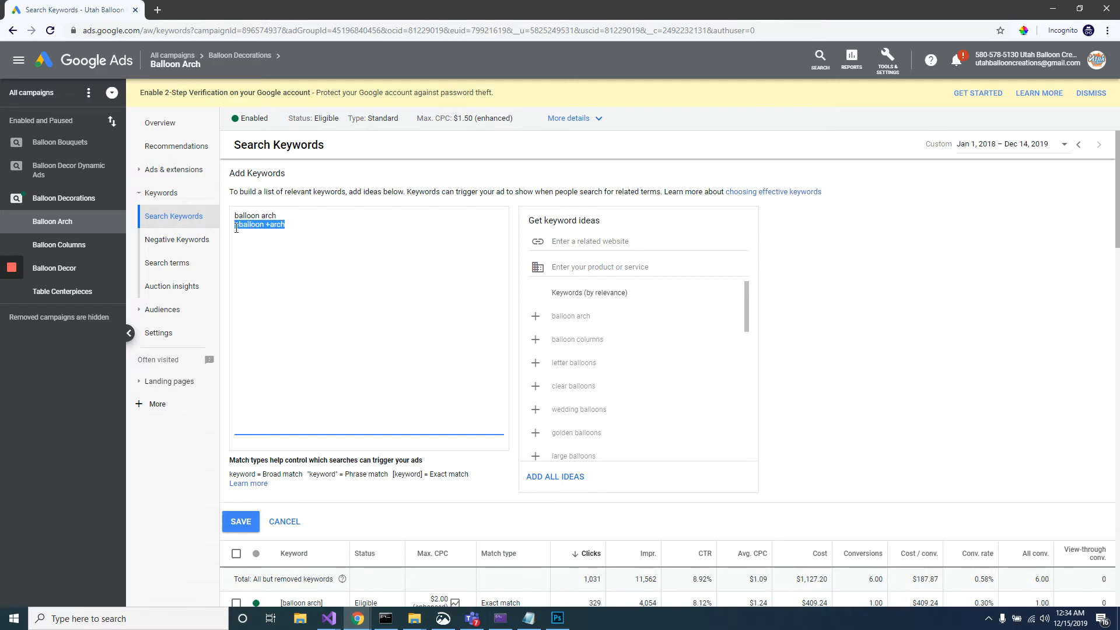
{"action": "left_click", "coordinate": [269, 244]}
{"action": "scroll", "coordinate": [389, 387], "scroll_direction": "down", "scroll_amount": 2}
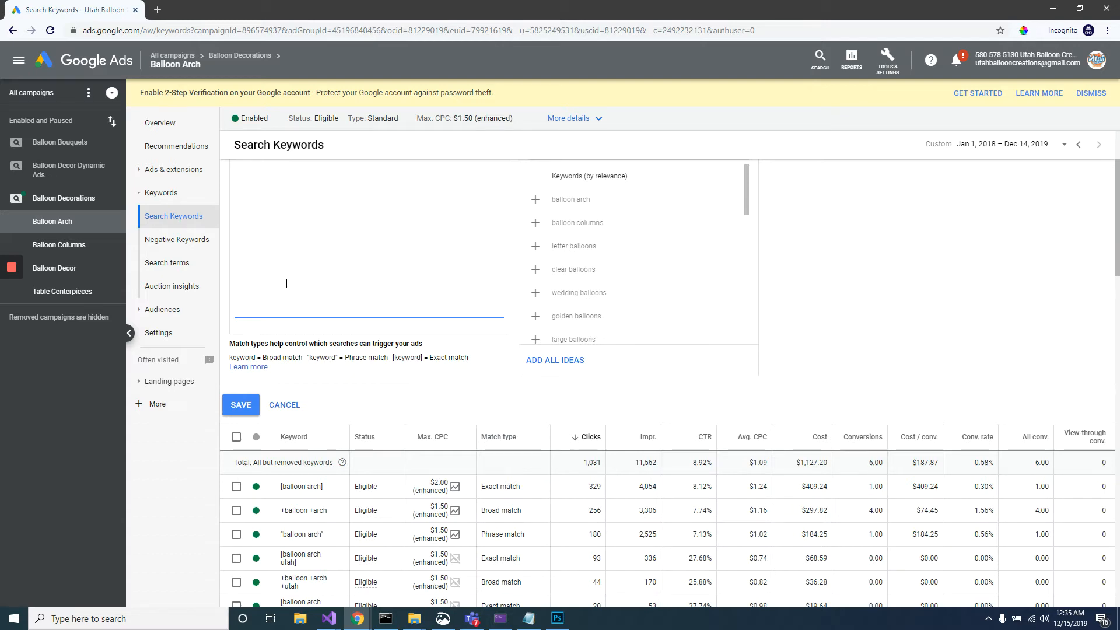
{"action": "scroll", "coordinate": [286, 284], "scroll_direction": "up", "scroll_amount": 2}
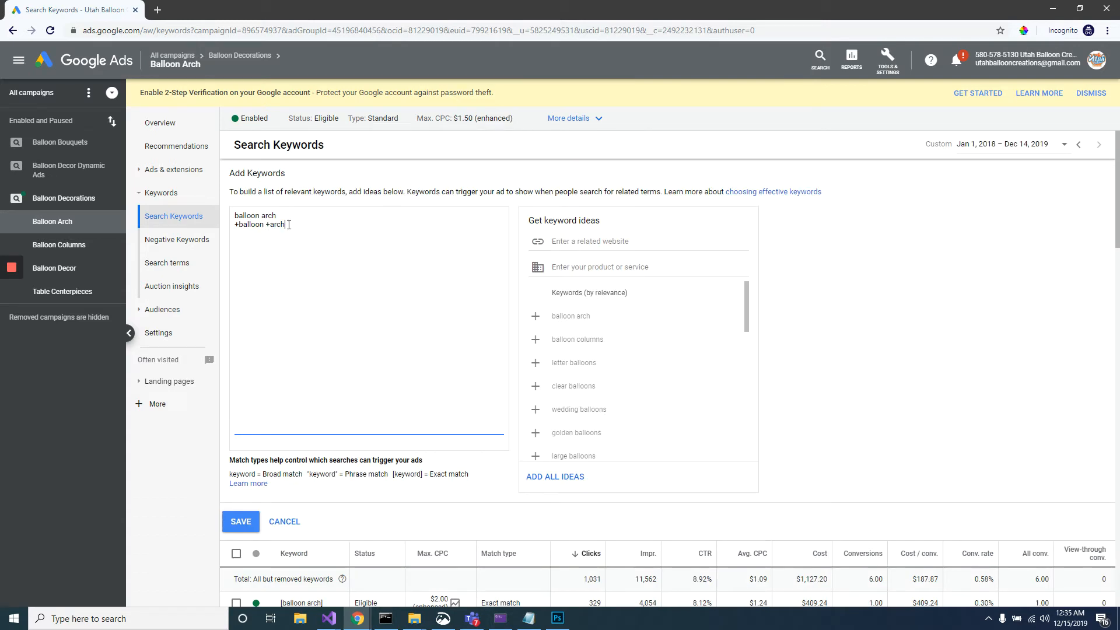
- Add the phrase match keyword "balloon arch" in quotation marks on the third line
{"action": "left_click_drag", "start_coordinate": [288, 225], "coordinate": [234, 225]}
{"action": "left_click", "coordinate": [316, 231]}
{"action": "type", "text": "balloon arch\""}
- Compare the phrase match entry with the modified broad match entry and the match type notes
{"action": "scroll", "coordinate": [400, 493], "scroll_direction": "down", "scroll_amount": 1}
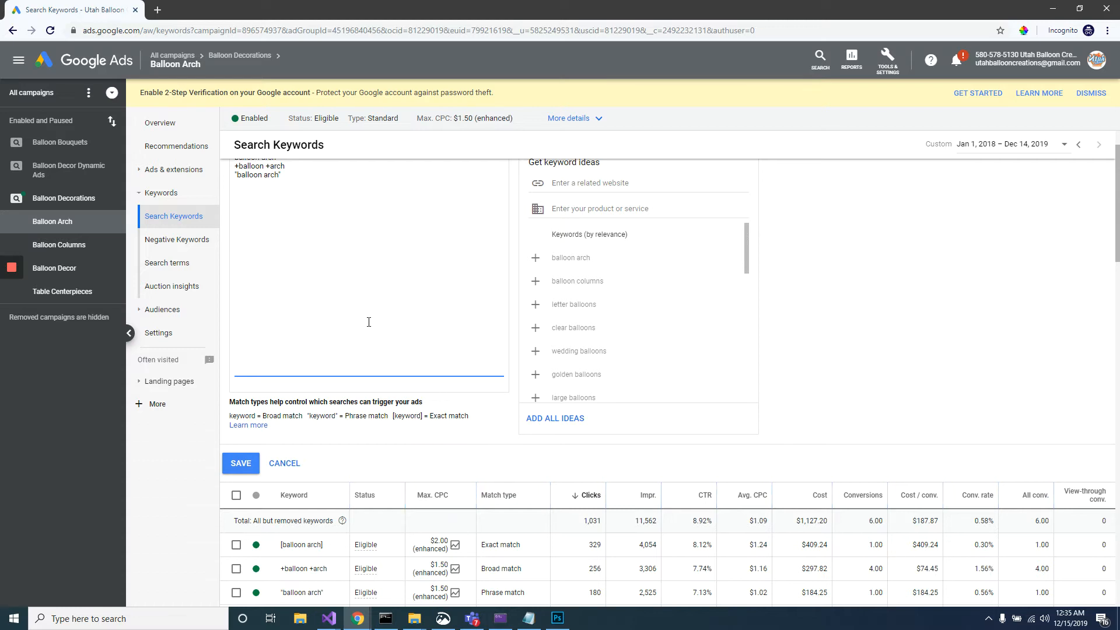
{"action": "scroll", "coordinate": [364, 327], "scroll_direction": "up", "scroll_amount": 1}
{"action": "left_click_drag", "start_coordinate": [280, 233], "coordinate": [234, 233]}
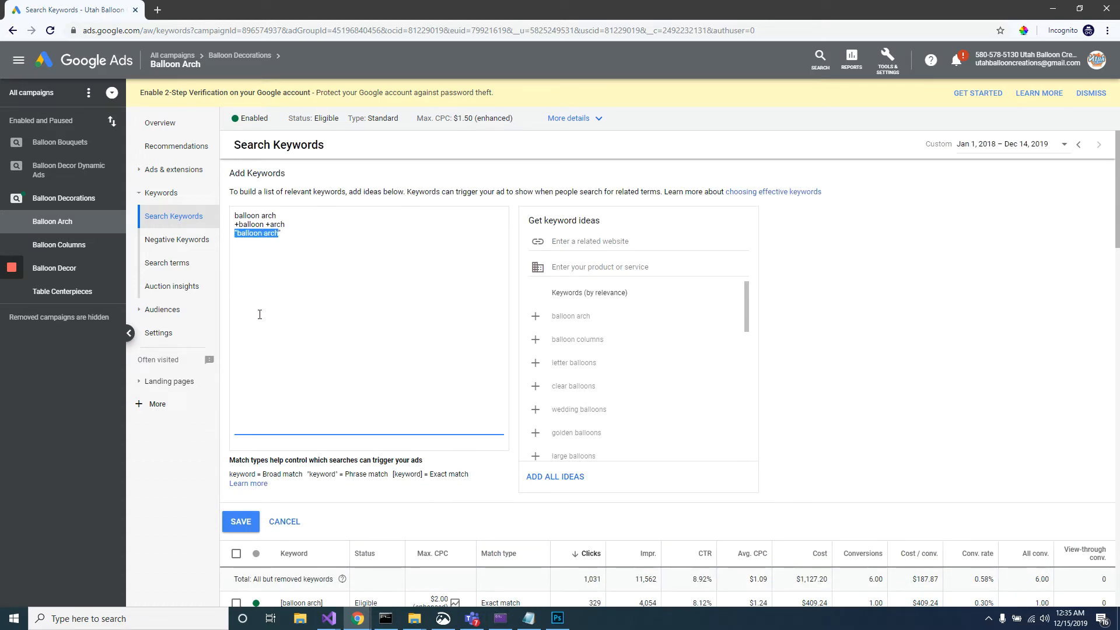
{"action": "left_click", "coordinate": [278, 233]}
{"action": "mouse_move", "coordinate": [279, 234]}
{"action": "left_mouse_down"}
{"action": "mouse_move", "coordinate": [235, 233]}
{"action": "mouse_move", "coordinate": [280, 235]}
{"action": "left_mouse_up"}
{"action": "left_click", "coordinate": [270, 233]}
{"action": "left_click_drag", "start_coordinate": [262, 232], "coordinate": [237, 233]}
{"action": "left_click", "coordinate": [237, 233]}
{"action": "left_click_drag", "start_coordinate": [294, 235], "coordinate": [234, 234]}
{"action": "left_click", "coordinate": [239, 238]}
{"action": "left_click_drag", "start_coordinate": [286, 225], "coordinate": [243, 224]}
{"action": "double_click", "coordinate": [280, 225]}
{"action": "type", "text": "ar"}
{"action": "left_click", "coordinate": [287, 241]}
{"action": "left_click_drag", "start_coordinate": [237, 234], "coordinate": [279, 233]}
- Add the exact match keyword [balloon arch] in square brackets on the fourth line
{"action": "left_click", "coordinate": [288, 233]}
{"action": "key", "text": "Return"}
{"action": "type", "text": "[balloon arch]"}
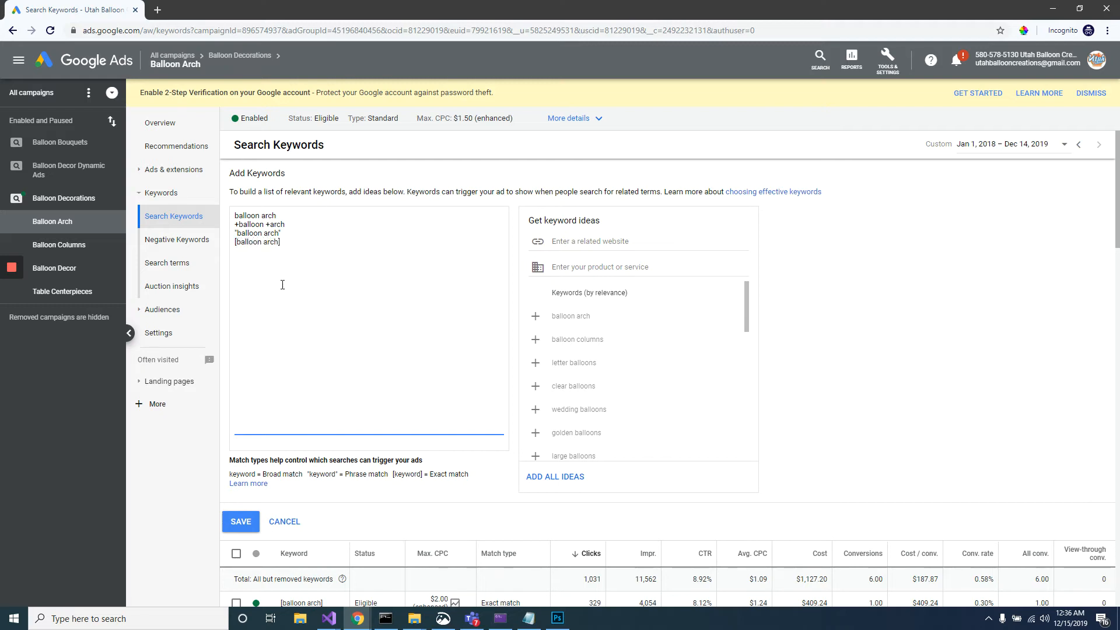
{"action": "left_click_drag", "start_coordinate": [281, 241], "coordinate": [236, 242]}
{"action": "left_click", "coordinate": [247, 280]}
{"action": "double_click", "coordinate": [251, 243]}
{"action": "left_click", "coordinate": [274, 241]}
{"action": "left_click_drag", "start_coordinate": [281, 242], "coordinate": [239, 244]}
{"action": "left_click", "coordinate": [262, 285]}
- Delete the plain broad match keyword balloon arch and its empty line from the new keyword list
{"action": "left_click_drag", "start_coordinate": [287, 216], "coordinate": [209, 217]}
{"action": "key", "text": "BackSpace"}
{"action": "key", "text": "Delete"}
{"action": "left_click", "coordinate": [295, 268]}
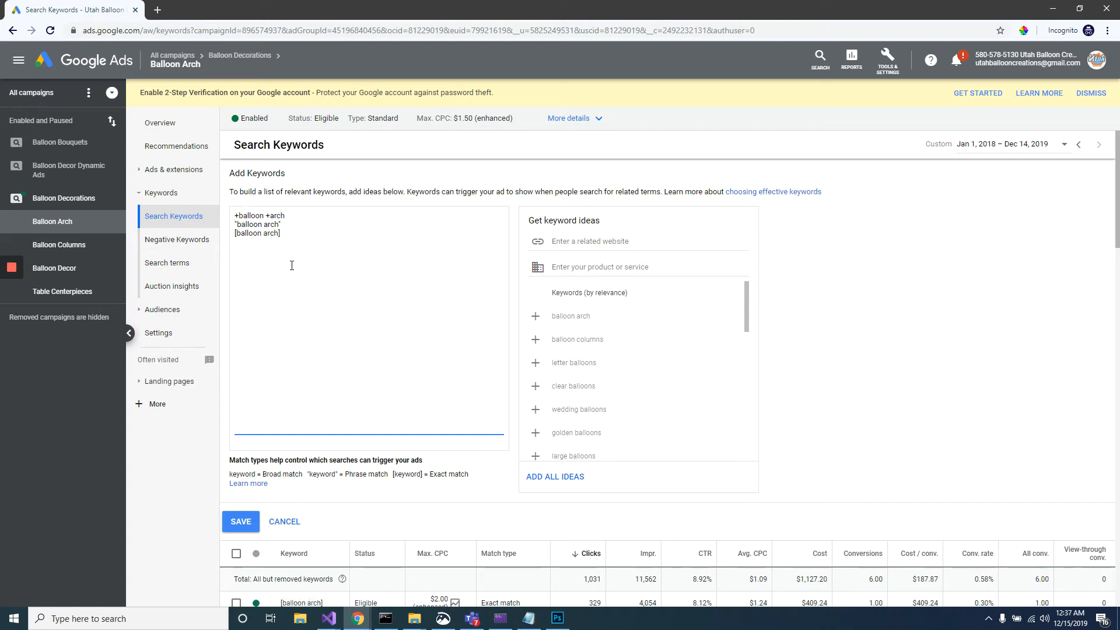
- Compare the three balloon arch match type entries with the match type notes and the existing keyword table
{"action": "left_click_drag", "start_coordinate": [286, 235], "coordinate": [238, 216]}
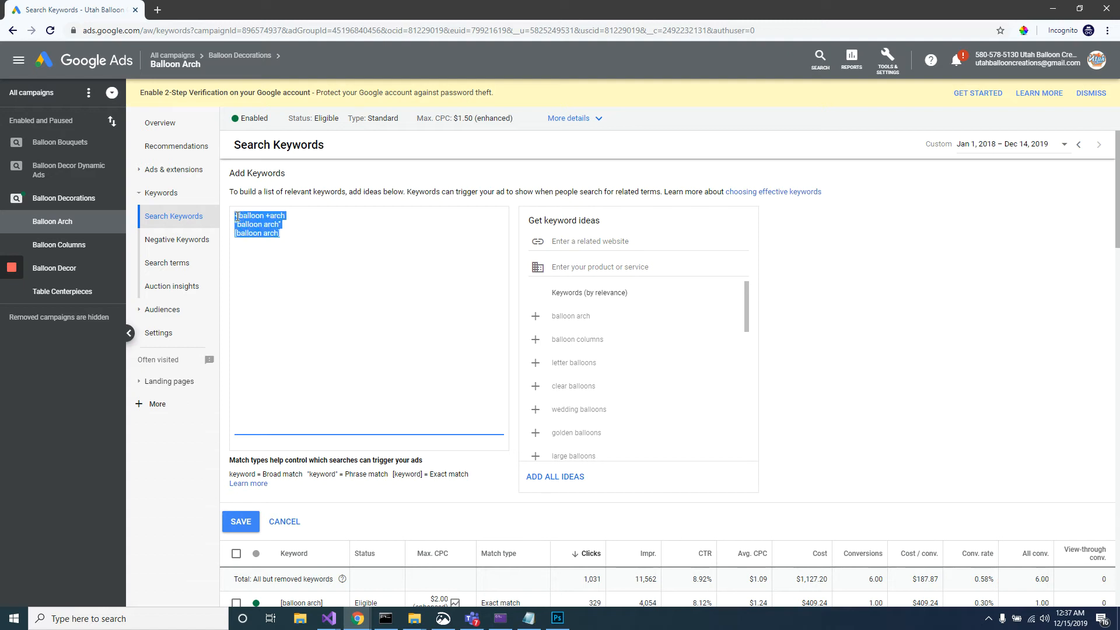
{"action": "left_click", "coordinate": [239, 216]}
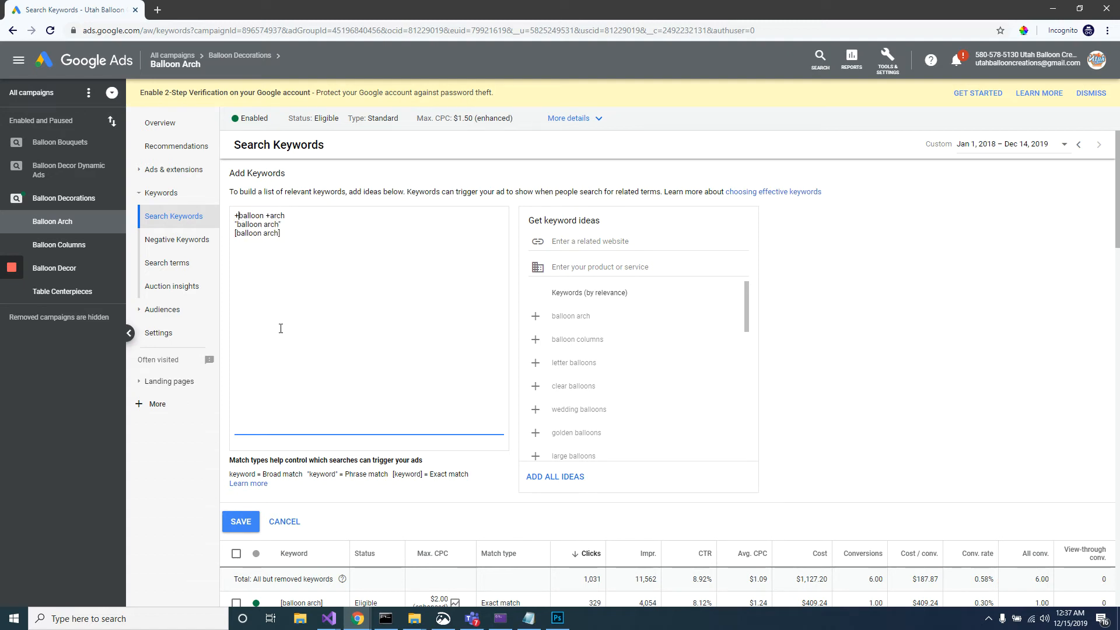
{"action": "left_click_drag", "start_coordinate": [283, 225], "coordinate": [235, 225]}
{"action": "scroll", "coordinate": [304, 366], "scroll_direction": "down", "scroll_amount": 2}
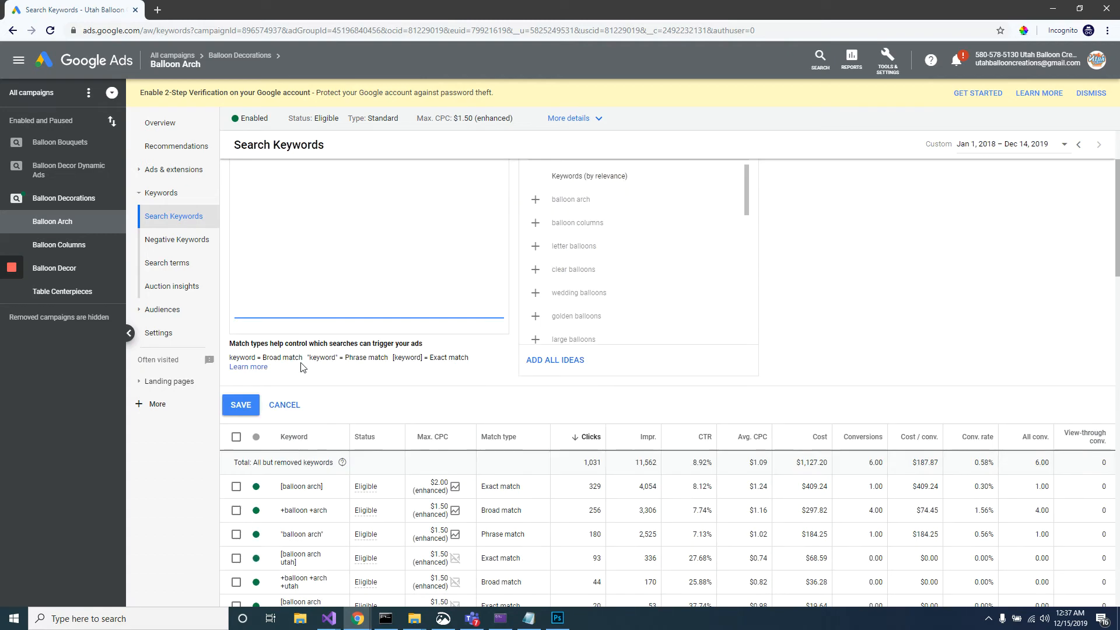
{"action": "scroll", "coordinate": [304, 365], "scroll_direction": "down", "scroll_amount": 2}
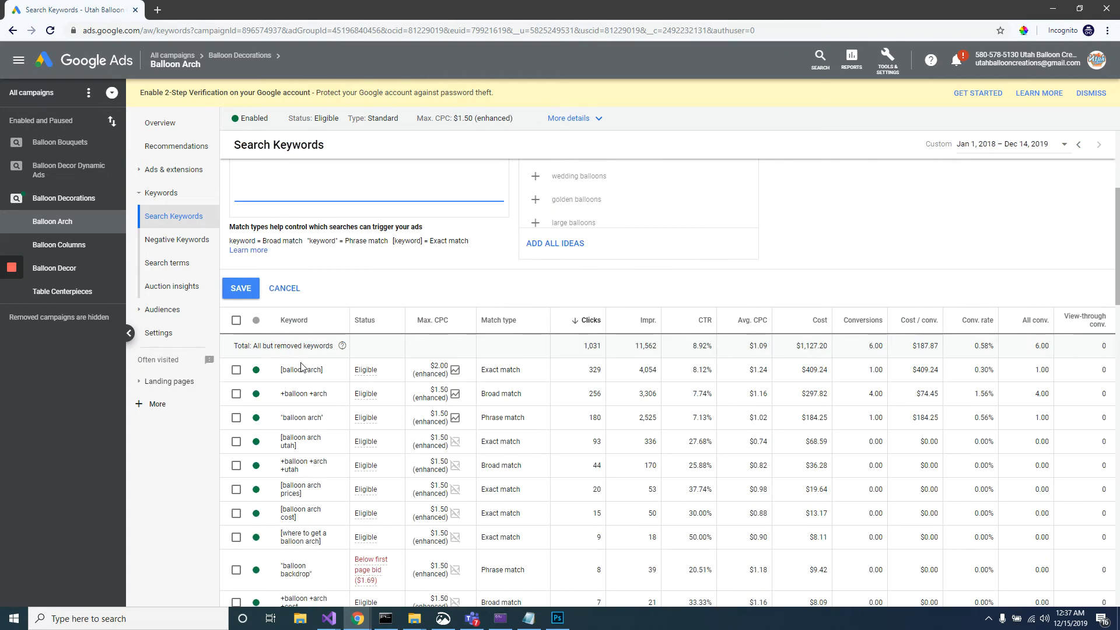
{"action": "scroll", "coordinate": [301, 366], "scroll_direction": "up", "scroll_amount": 4}
{"action": "left_click_drag", "start_coordinate": [280, 234], "coordinate": [235, 234]}
{"action": "left_click", "coordinate": [281, 233]}
{"action": "left_click", "coordinate": [280, 225]}
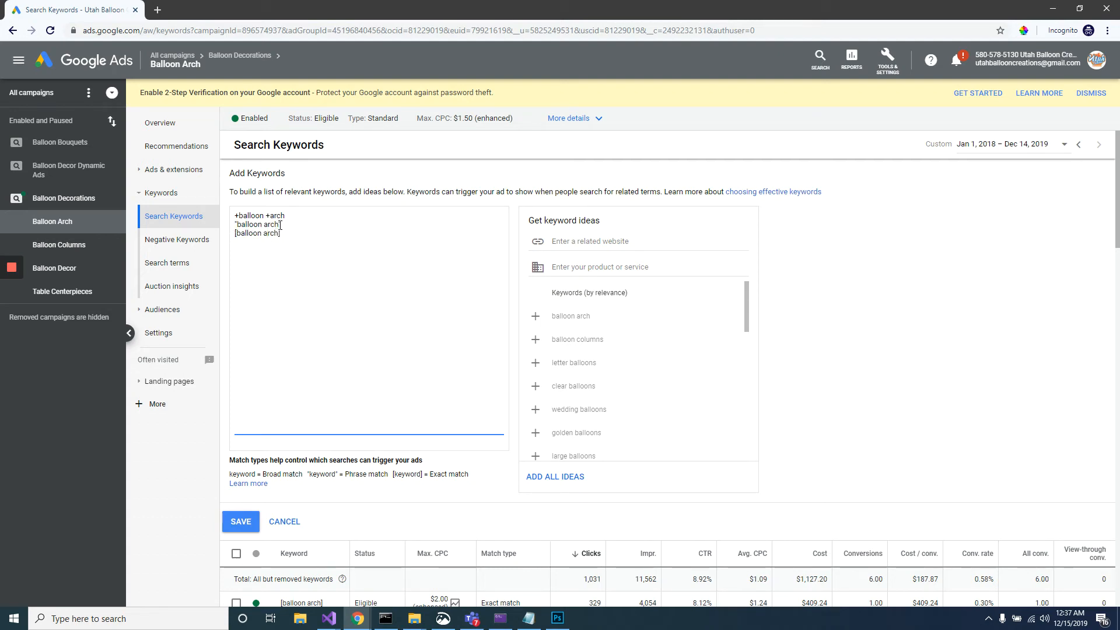
{"action": "mouse_move", "coordinate": [285, 216]}
{"action": "left_mouse_down"}
{"action": "mouse_move", "coordinate": [234, 216]}
{"action": "mouse_move", "coordinate": [281, 234]}
{"action": "left_mouse_up"}
{"action": "left_click", "coordinate": [274, 269]}
{"action": "scroll", "coordinate": [307, 341], "scroll_direction": "down", "scroll_amount": 3}
{"action": "scroll", "coordinate": [309, 344], "scroll_direction": "up", "scroll_amount": 3}
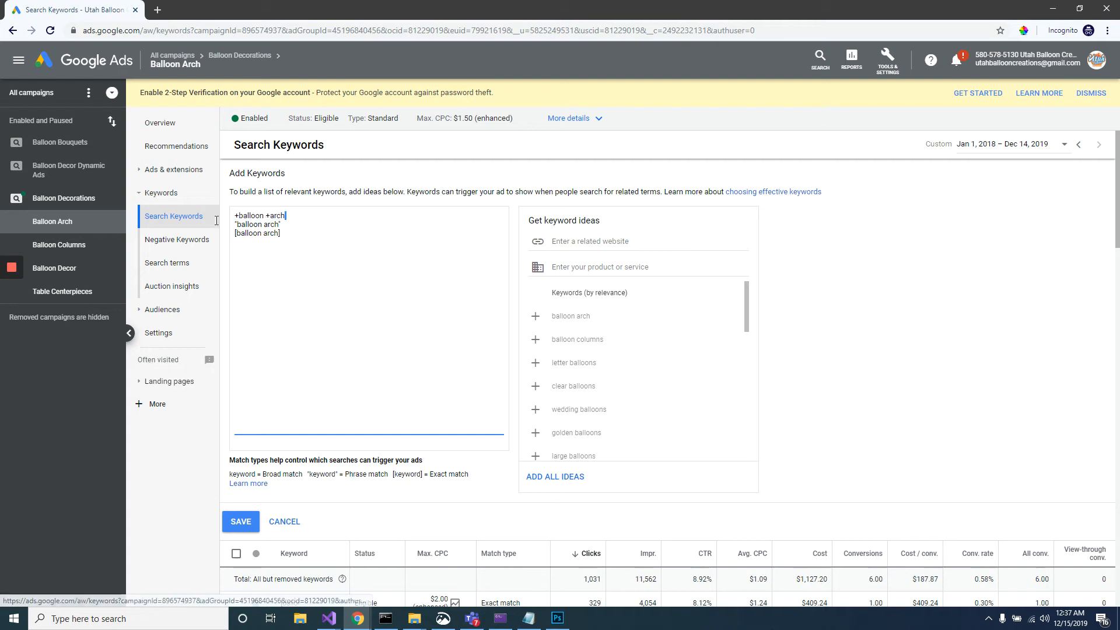
- Examine how the +balloon +arch entry differs from the exact match [balloon arch] entry
{"action": "triple_click", "coordinate": [266, 214]}
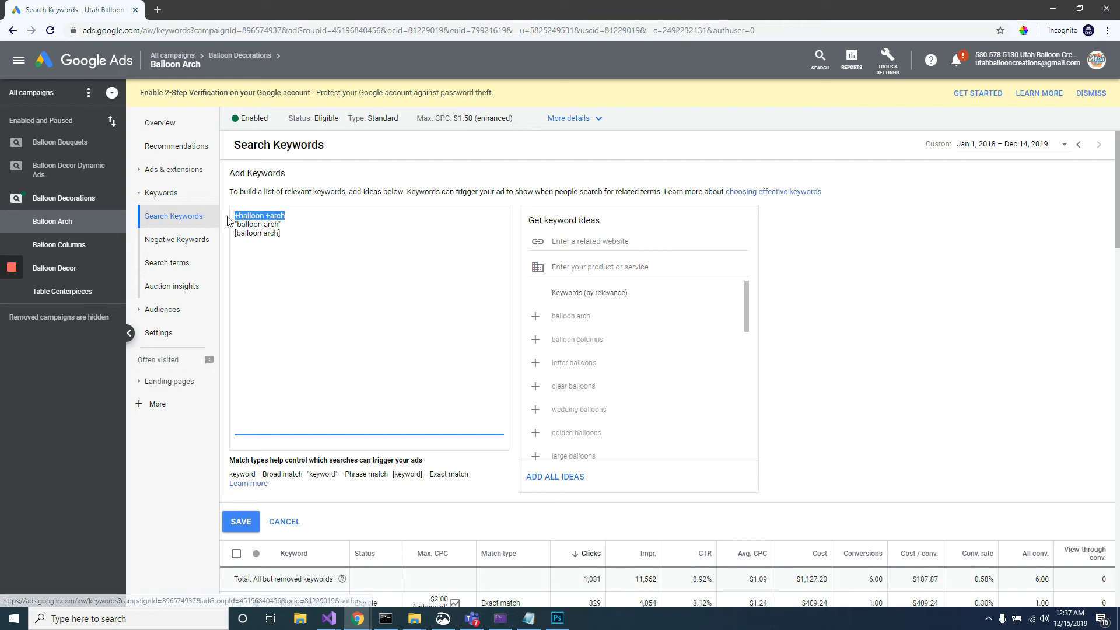
{"action": "left_click", "coordinate": [285, 215]}
{"action": "left_click_drag", "start_coordinate": [292, 217], "coordinate": [236, 215]}
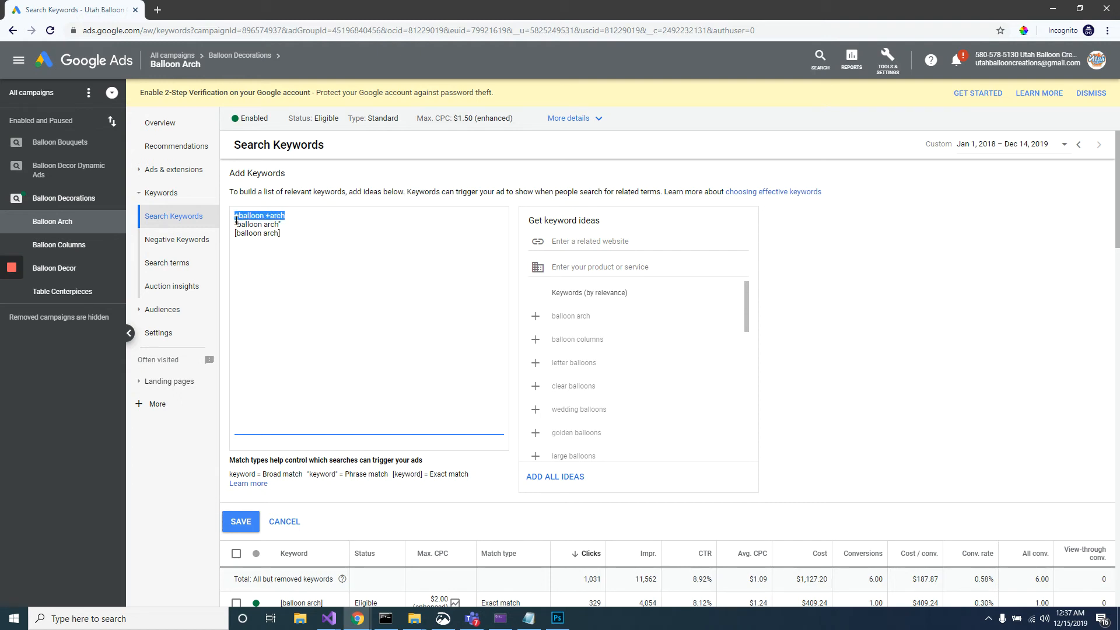
{"action": "left_click", "coordinate": [286, 216]}
{"action": "left_click_drag", "start_coordinate": [288, 216], "coordinate": [237, 234]}
{"action": "left_click", "coordinate": [276, 234]}
{"action": "double_click", "coordinate": [248, 233]}
{"action": "left_click", "coordinate": [280, 233]}
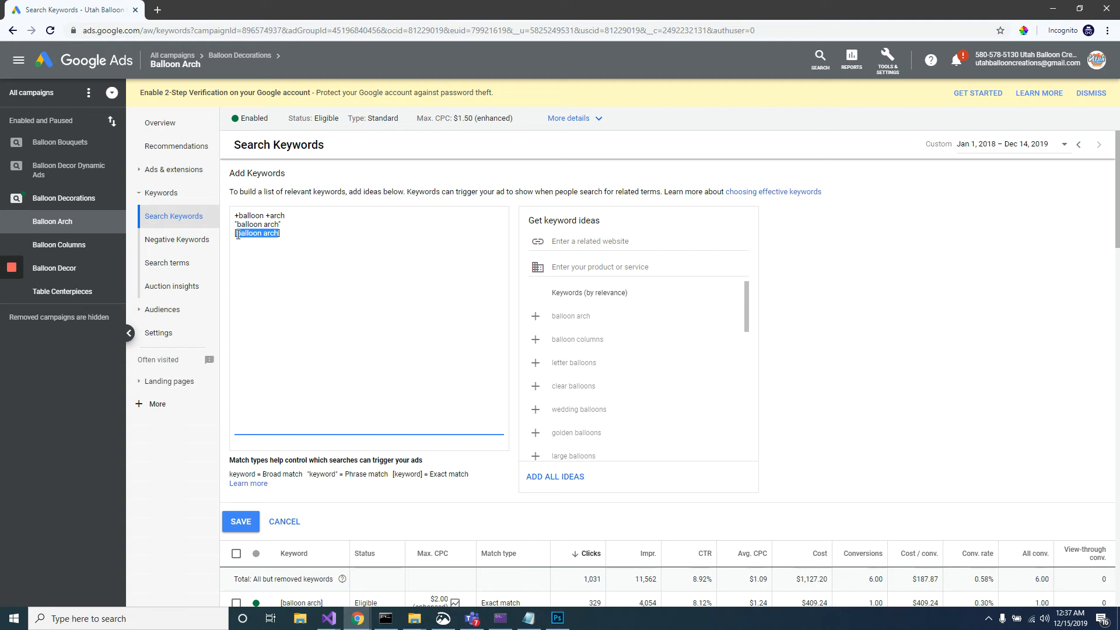
{"action": "left_click", "coordinate": [242, 243]}
{"action": "left_click_drag", "start_coordinate": [279, 233], "coordinate": [234, 234]}
{"action": "left_click", "coordinate": [274, 235]}
{"action": "triple_click", "coordinate": [251, 234]}
- Add the keywords +balloon +column, "balloon column" and [balloon column] on separate lines below the arch keywords
{"action": "left_click", "coordinate": [262, 253]}
{"action": "type", "text": "+ballo"}
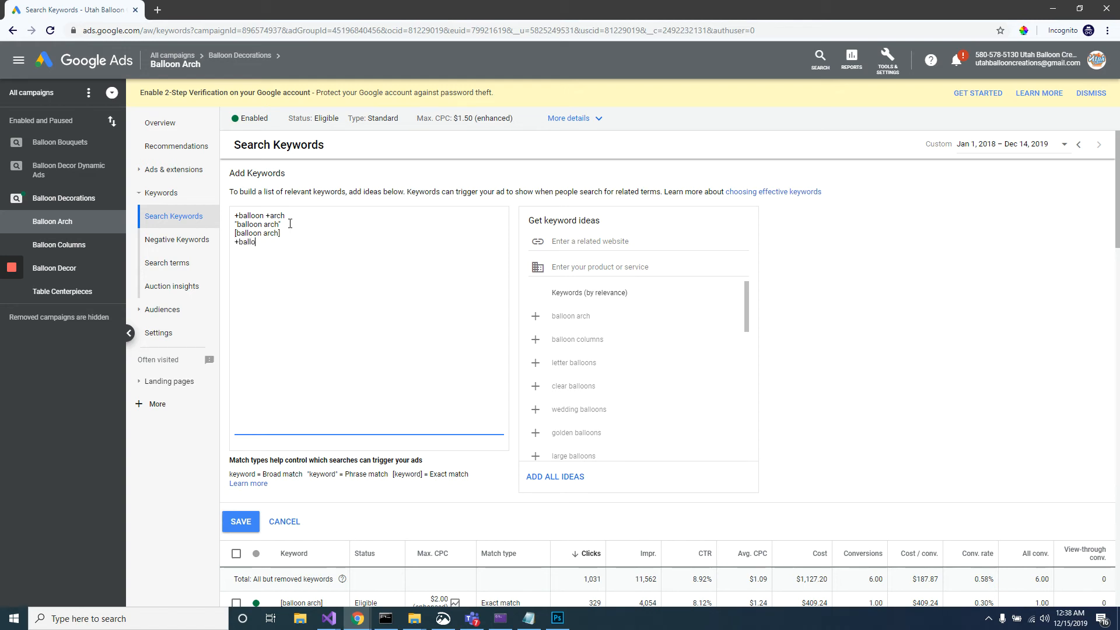
{"action": "type", "text": "on "}
{"action": "type", "text": "+colum"}
{"action": "type", "text": "balloon colu"}
{"action": "type", "text": "mn\""}
{"action": "type", "text": "["}
{"action": "type", "text": "ballooo"}
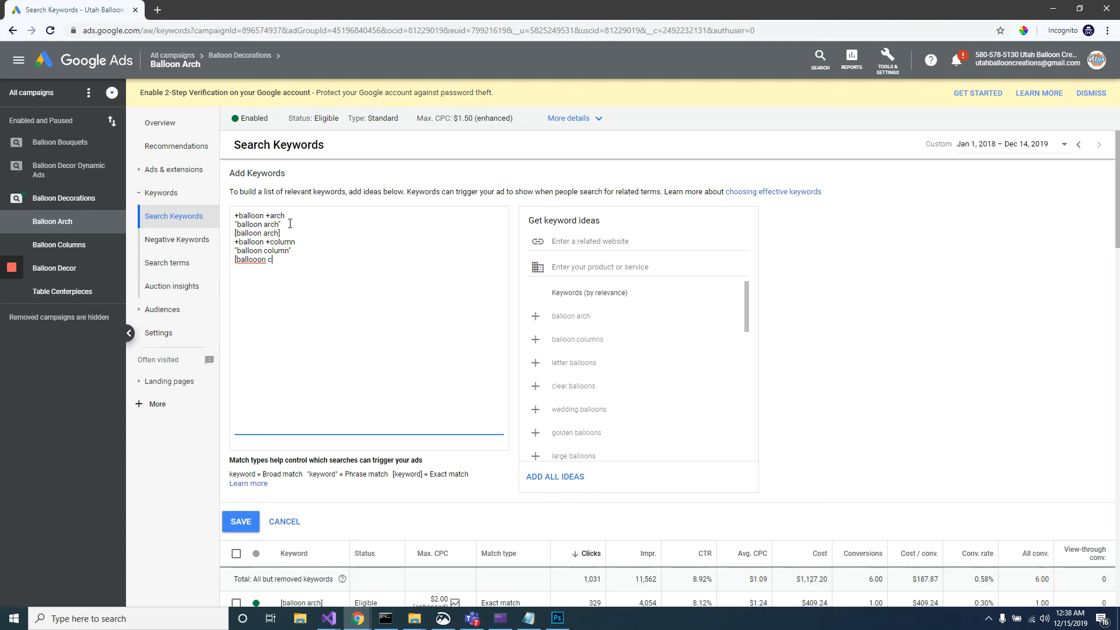
{"action": "type", "text": " column"}
{"action": "left_click_drag", "start_coordinate": [292, 260], "coordinate": [235, 220]}
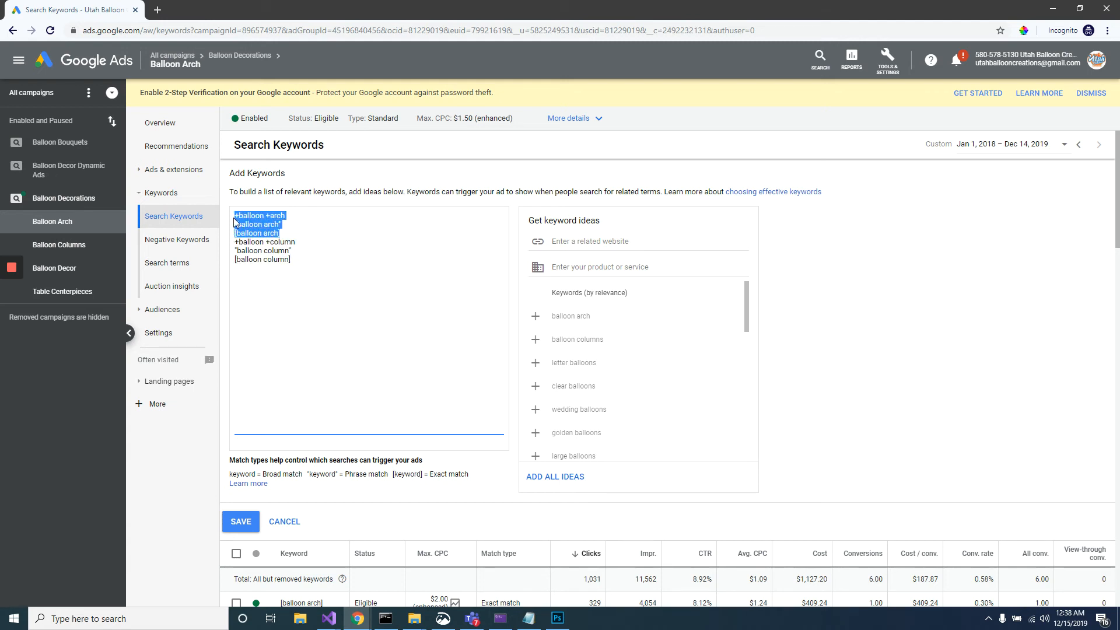
{"action": "left_click", "coordinate": [255, 248]}
{"action": "left_click_drag", "start_coordinate": [290, 259], "coordinate": [258, 259]}
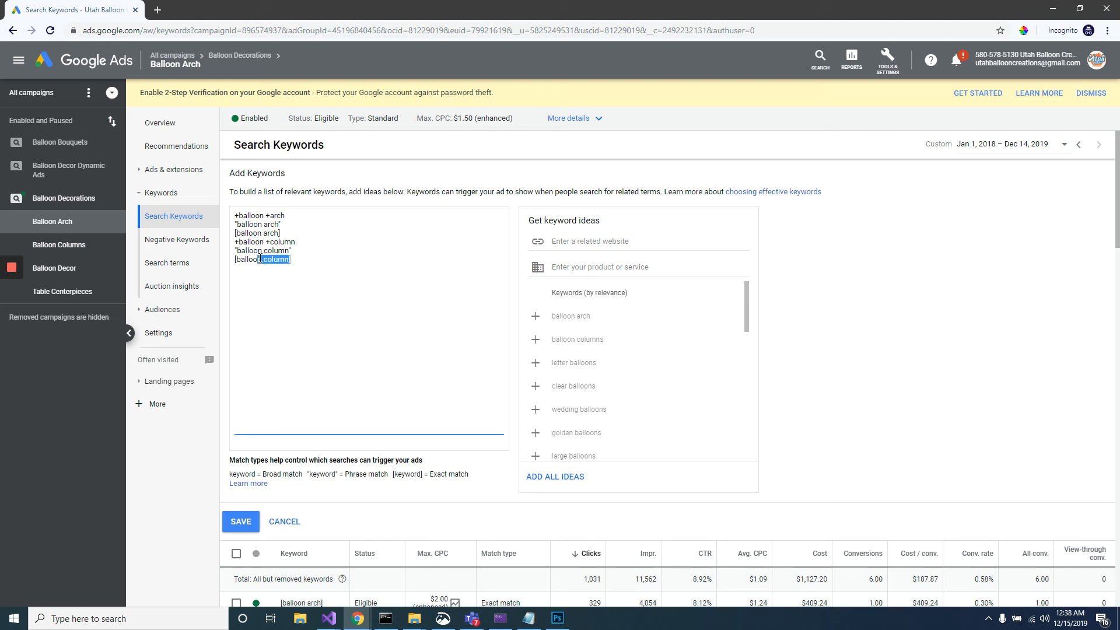
{"action": "left_click", "coordinate": [303, 253]}
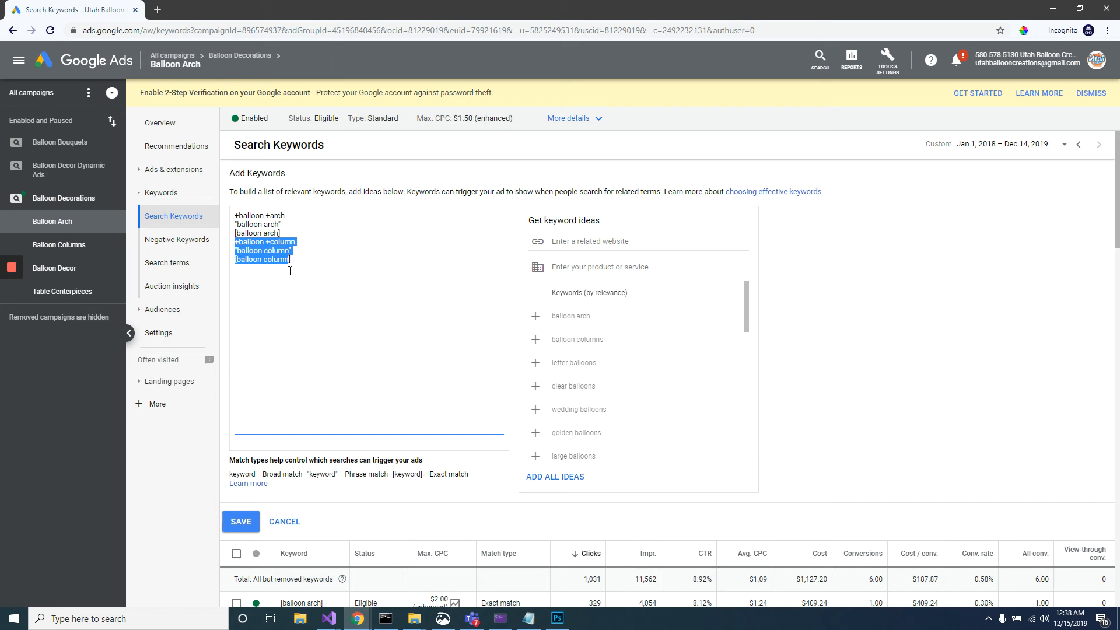
{"action": "left_click", "coordinate": [303, 263]}
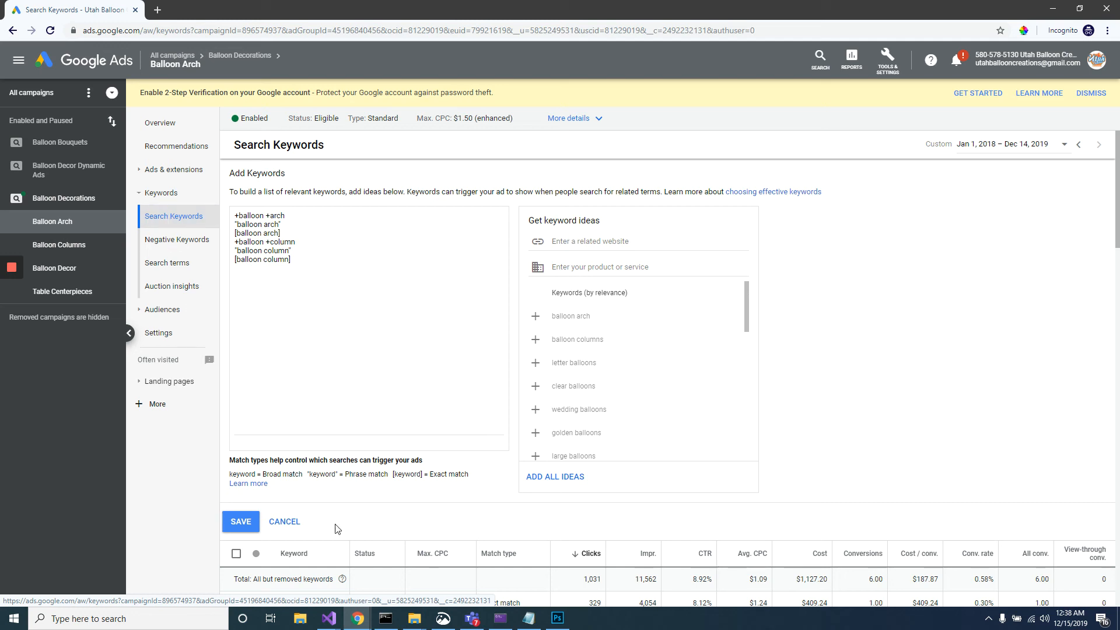
- Examine the conversions and cost per conversion of the exact, modified broad and phrase match balloon arch keywords in the table
{"action": "scroll", "coordinate": [340, 521], "scroll_direction": "down", "scroll_amount": 4}
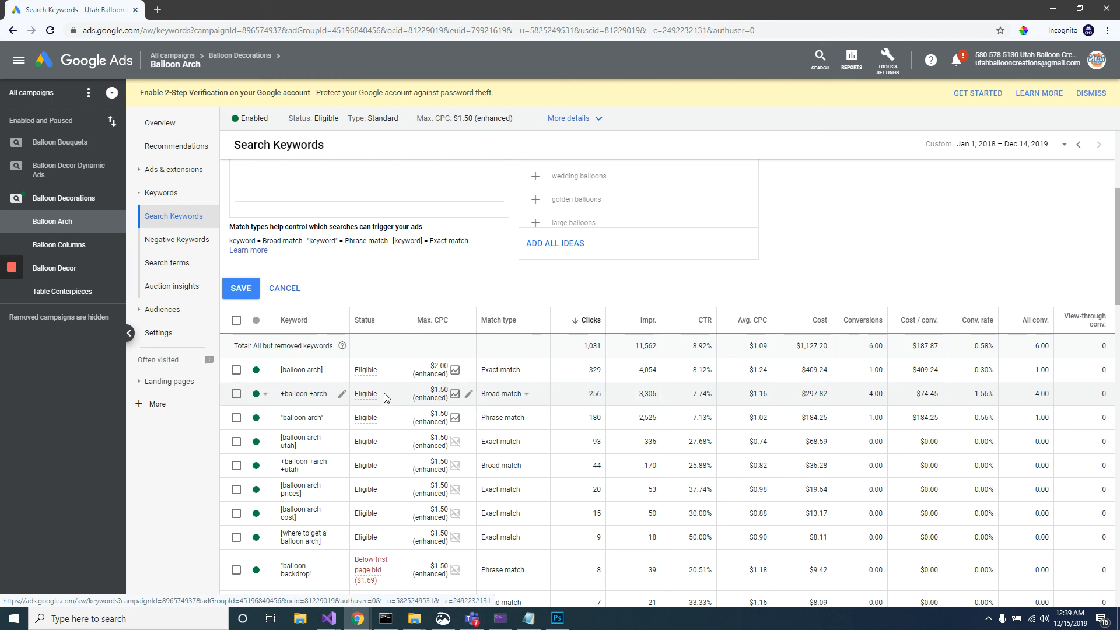
{"action": "left_click_drag", "start_coordinate": [1034, 395], "coordinate": [1044, 369]}
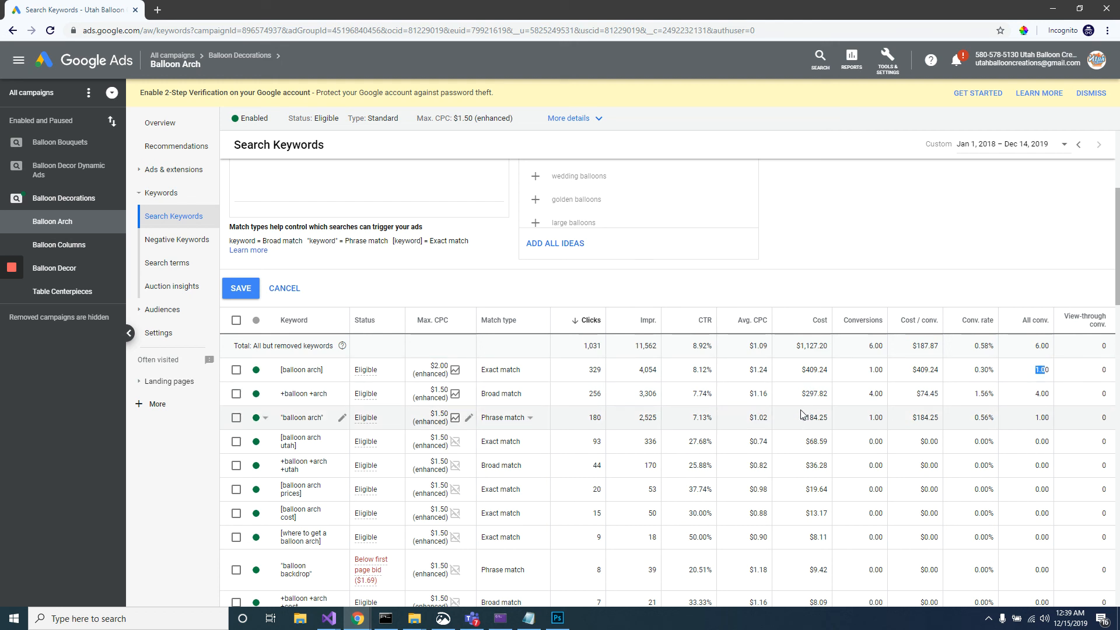
{"action": "left_click_drag", "start_coordinate": [916, 370], "coordinate": [917, 417]}
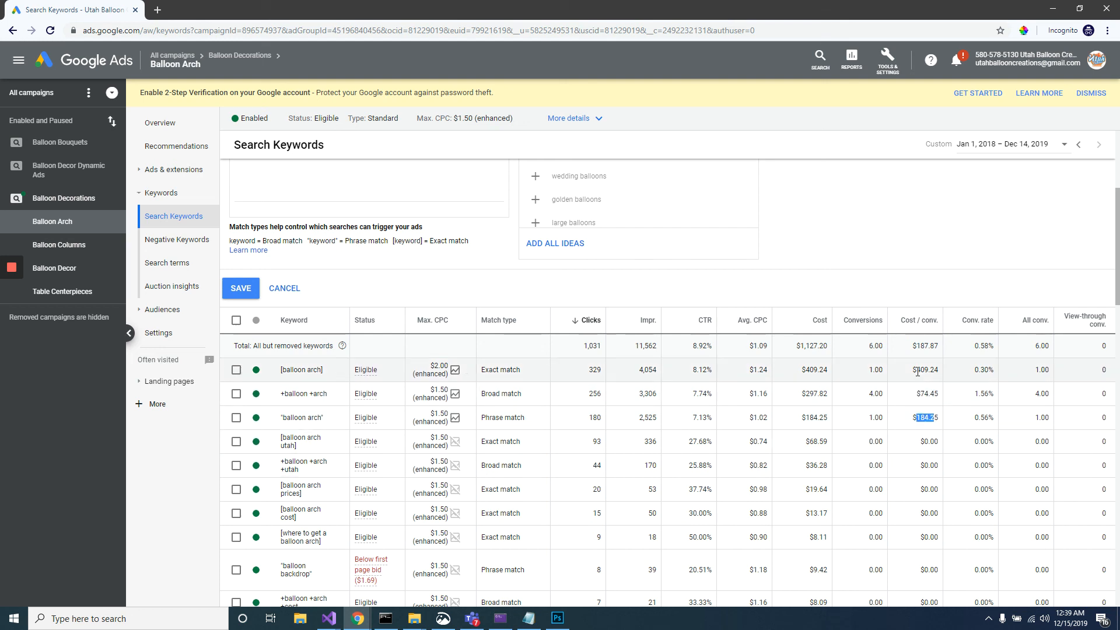
{"action": "left_click_drag", "start_coordinate": [917, 370], "coordinate": [932, 370]}
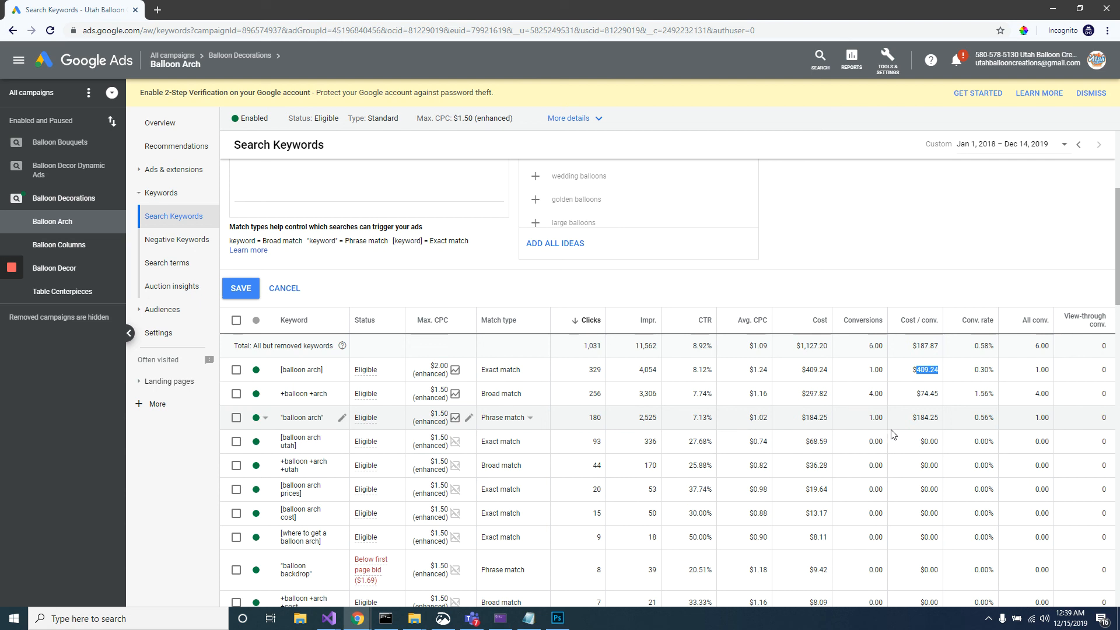
{"action": "left_click", "coordinate": [803, 421]}
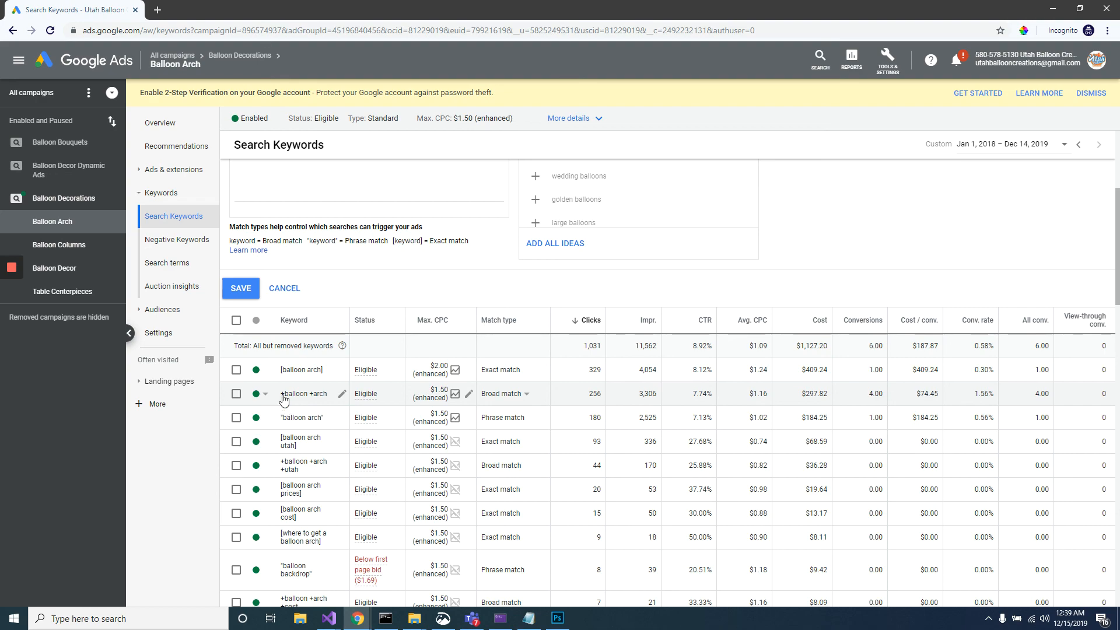
{"action": "scroll", "coordinate": [299, 417], "scroll_direction": "down", "scroll_amount": 3}
{"action": "scroll", "coordinate": [301, 434], "scroll_direction": "up", "scroll_amount": 3}
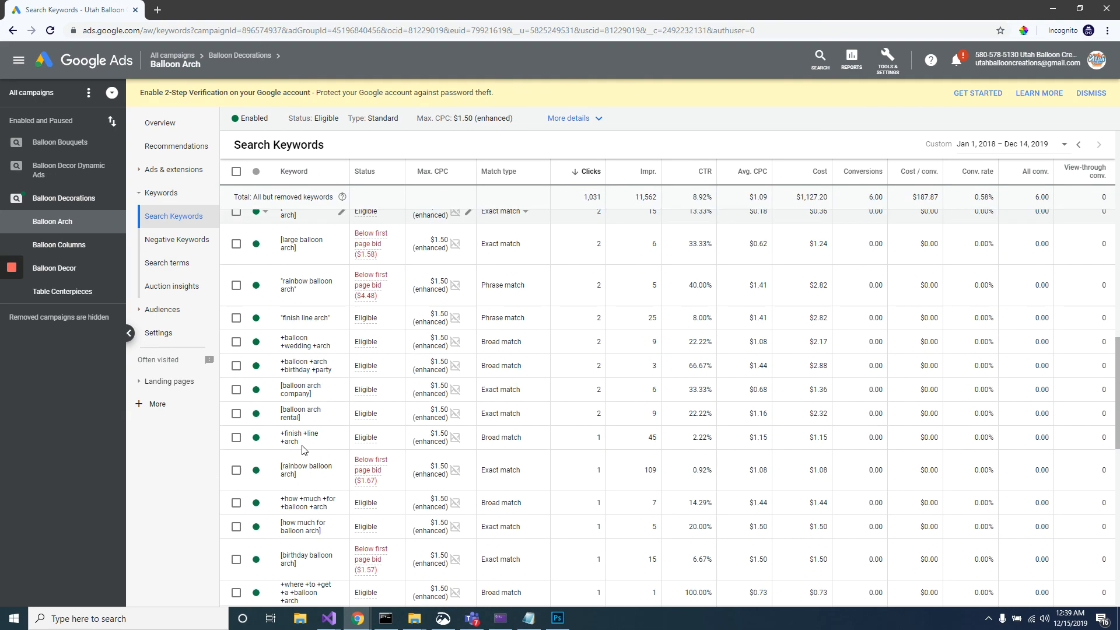
{"action": "scroll", "coordinate": [302, 454], "scroll_direction": "up", "scroll_amount": 4}
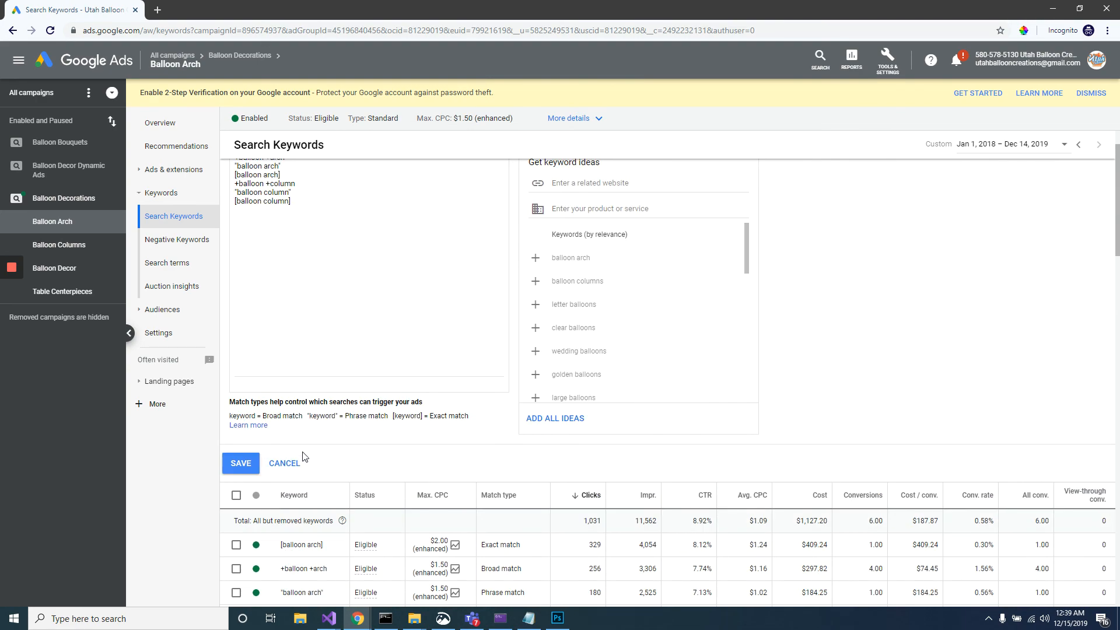
{"action": "scroll", "coordinate": [302, 455], "scroll_direction": "down", "scroll_amount": 2}
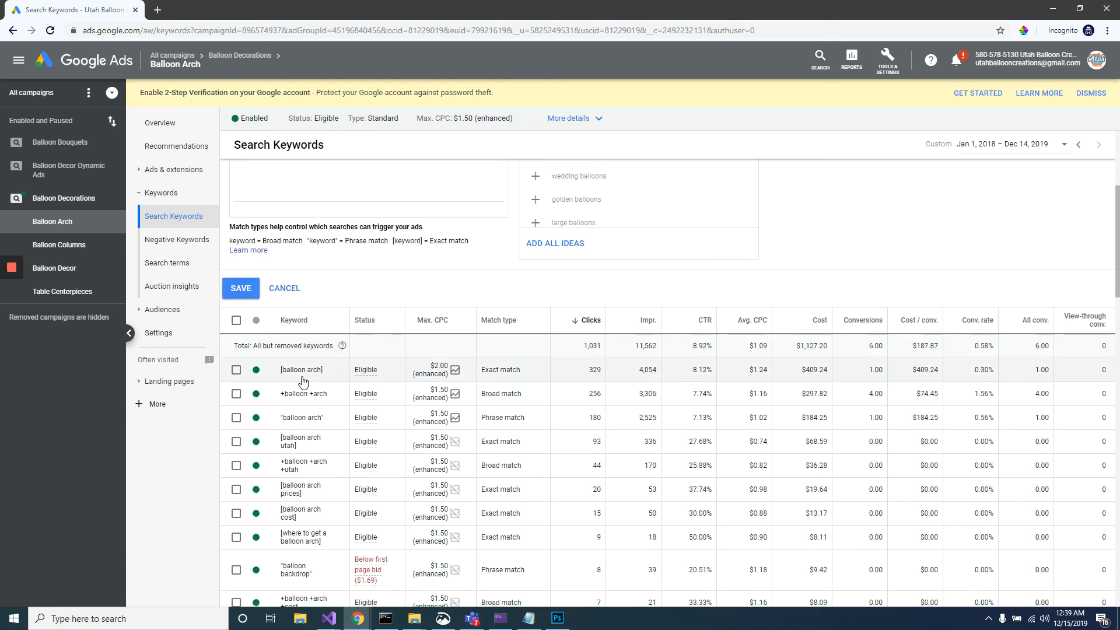
{"action": "mouse_move", "coordinate": [302, 430]}
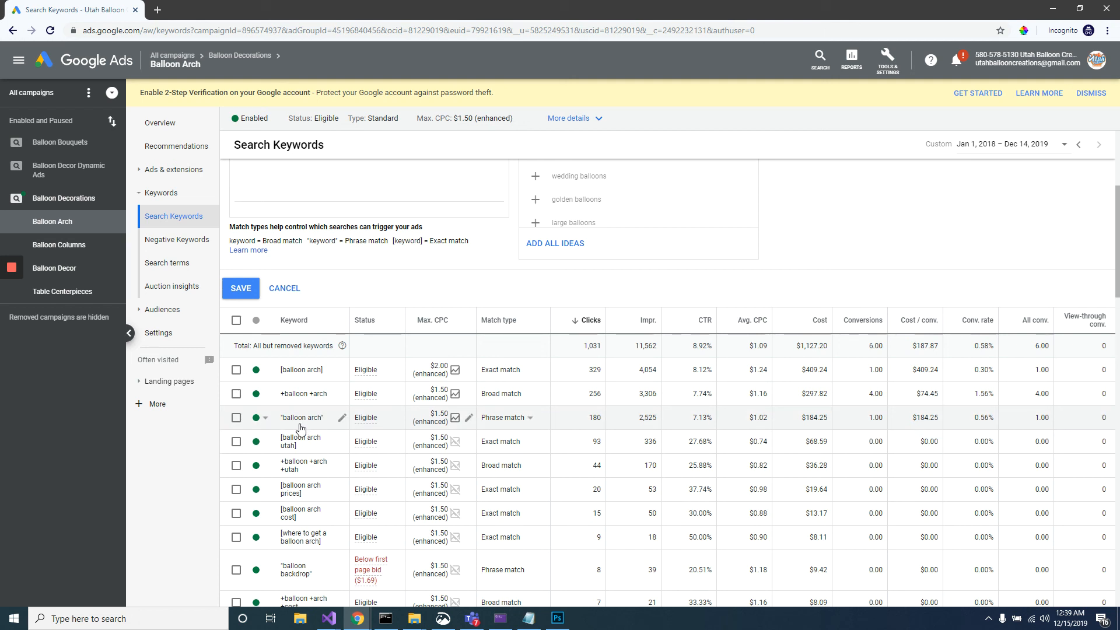
{"action": "mouse_move", "coordinate": [303, 375]}
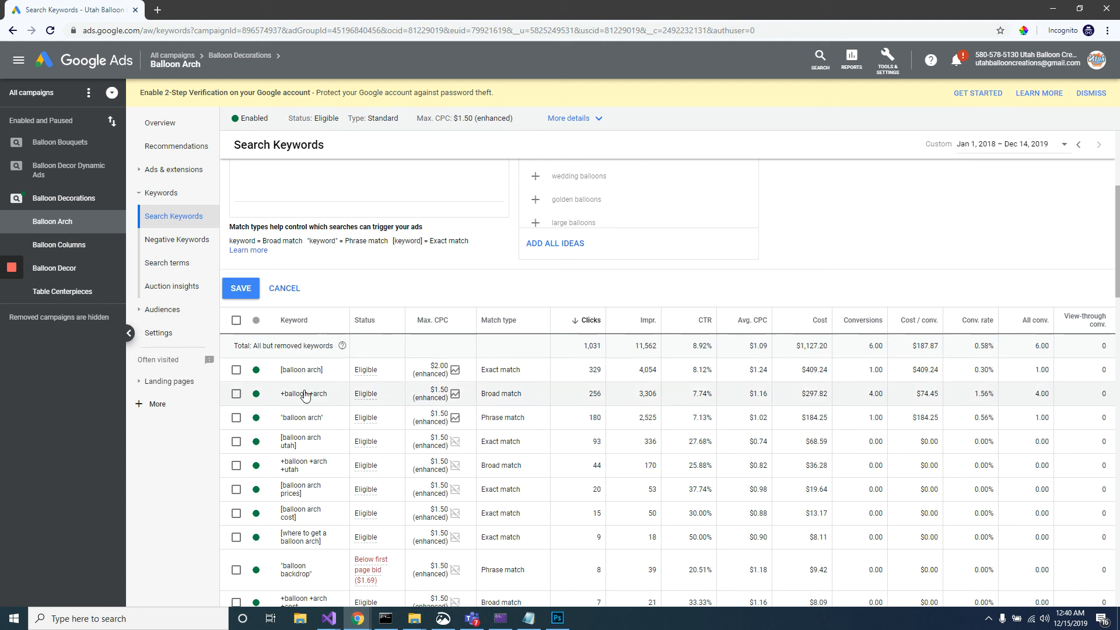
{"action": "scroll", "coordinate": [299, 420], "scroll_direction": "up", "scroll_amount": 2}
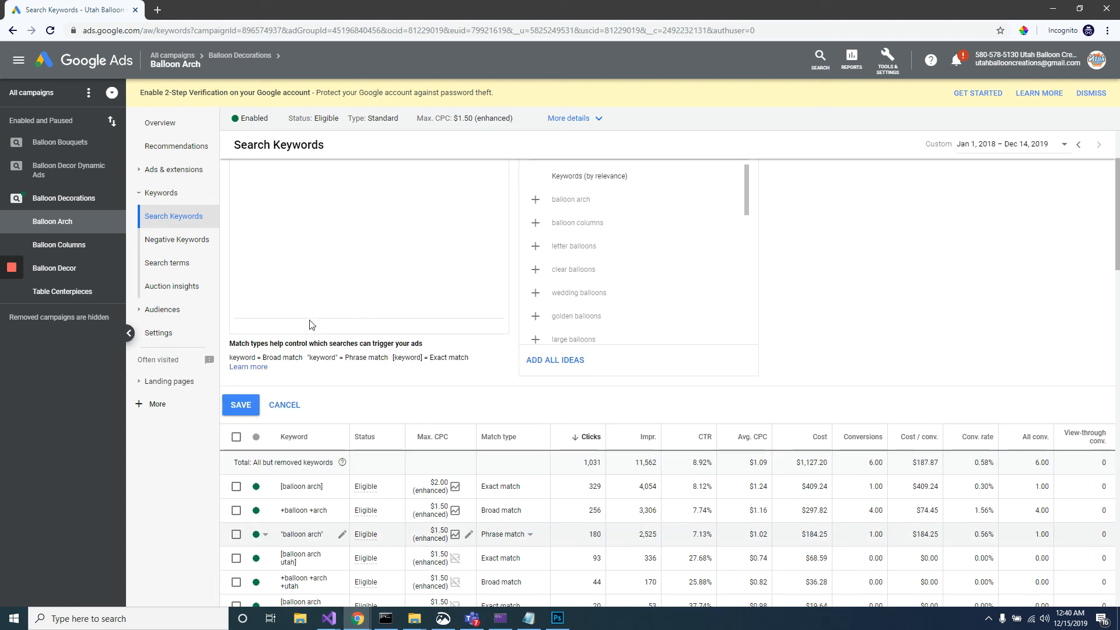